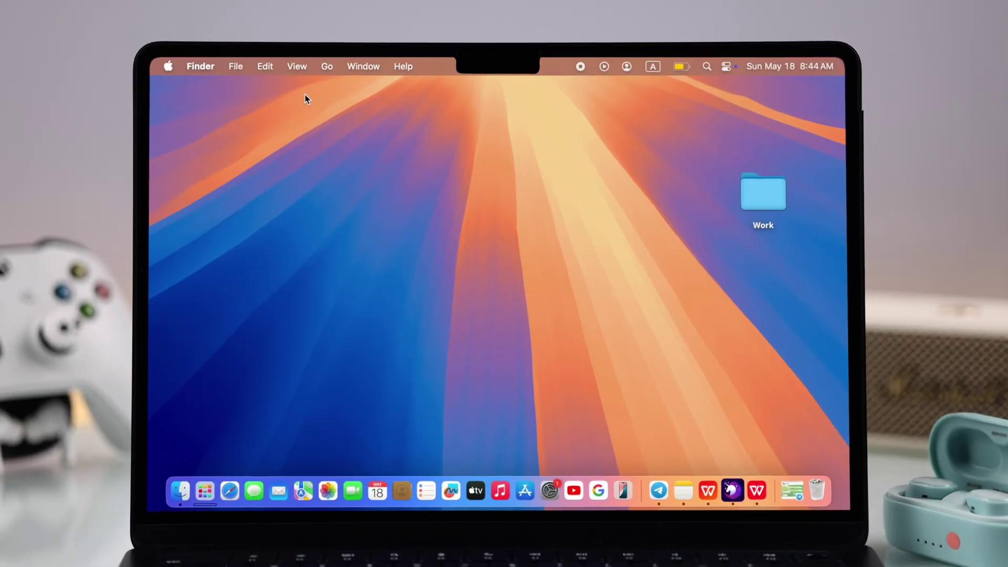
- Change Low Power Mode from Always to Never in Battery settings
{"action": "left_click", "coordinate": [704, 54]}
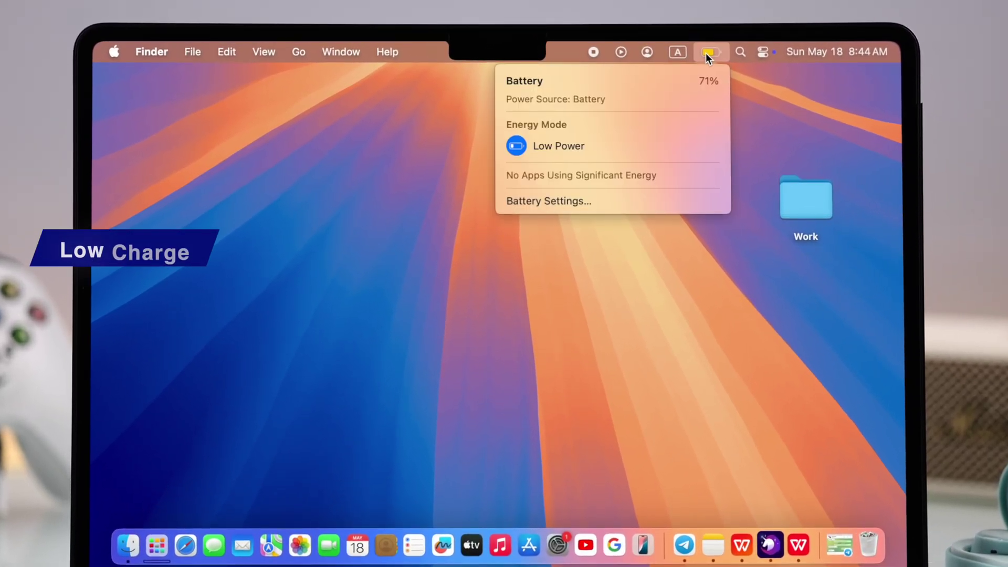
{"action": "left_click", "coordinate": [584, 201]}
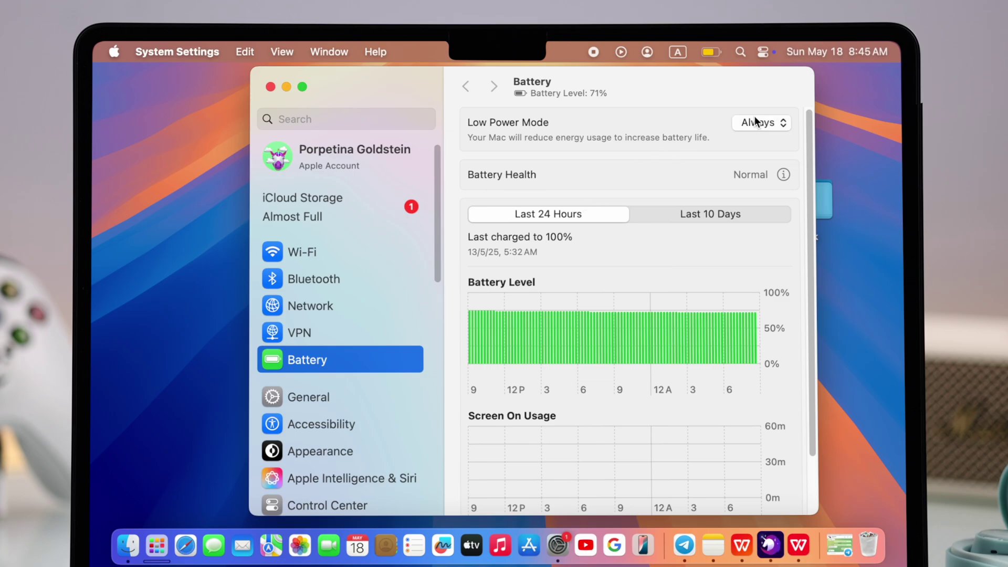
{"action": "left_click", "coordinate": [755, 116]}
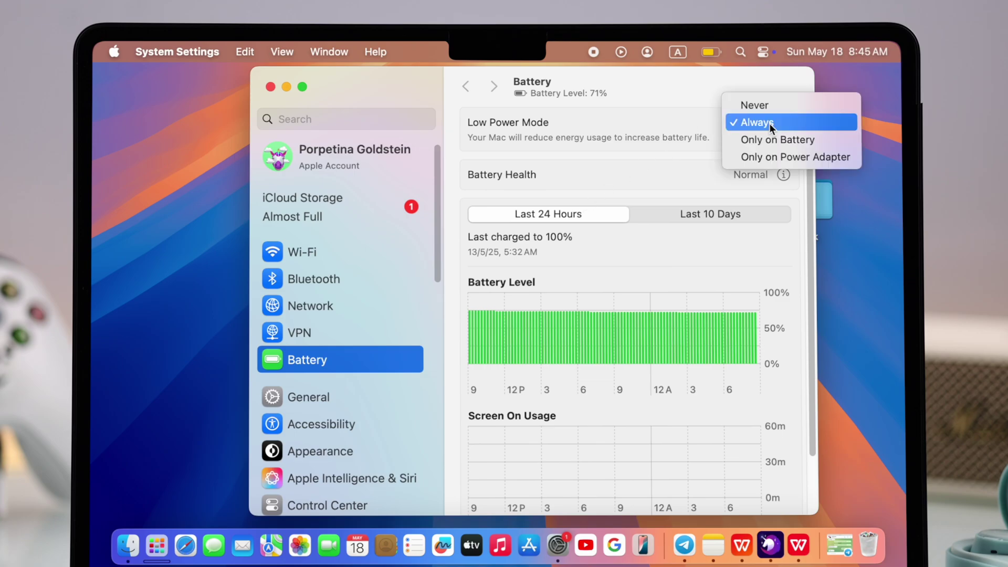
{"action": "left_click", "coordinate": [762, 106]}
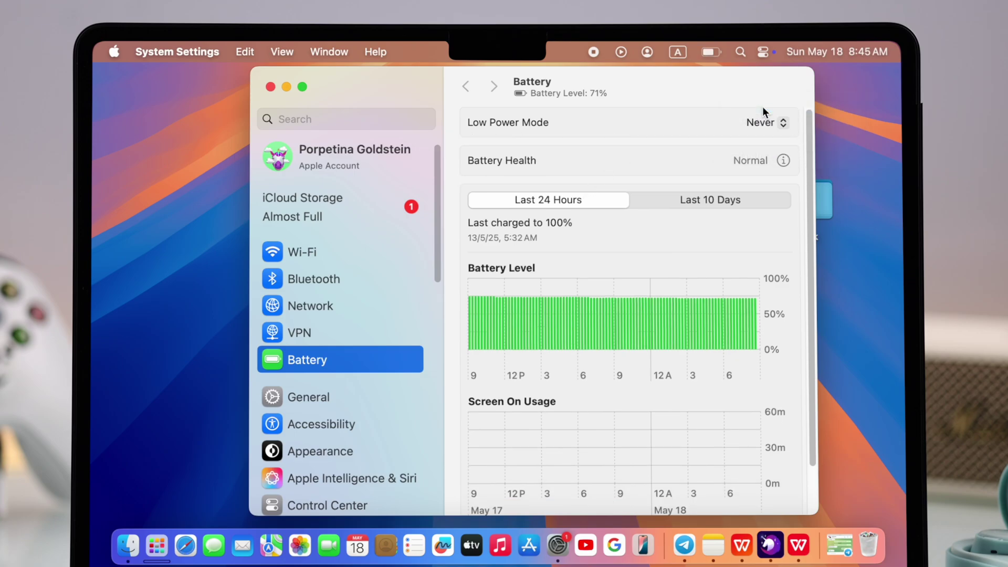
- Reopen System Settings from the Dock and turn Bluetooth off, then on again
{"action": "left_click", "coordinate": [271, 90]}
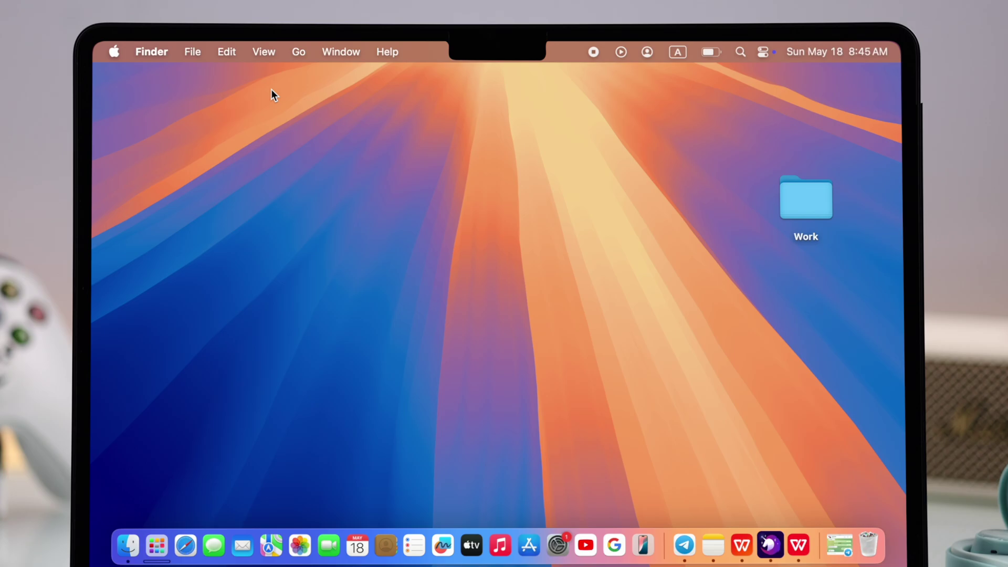
{"action": "left_click", "coordinate": [558, 531]}
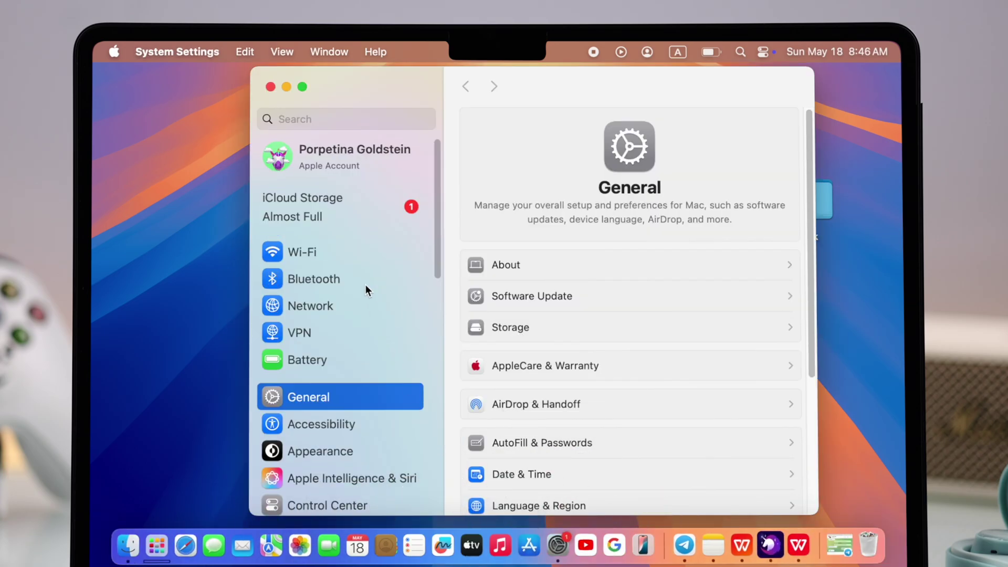
{"action": "left_click", "coordinate": [365, 284]}
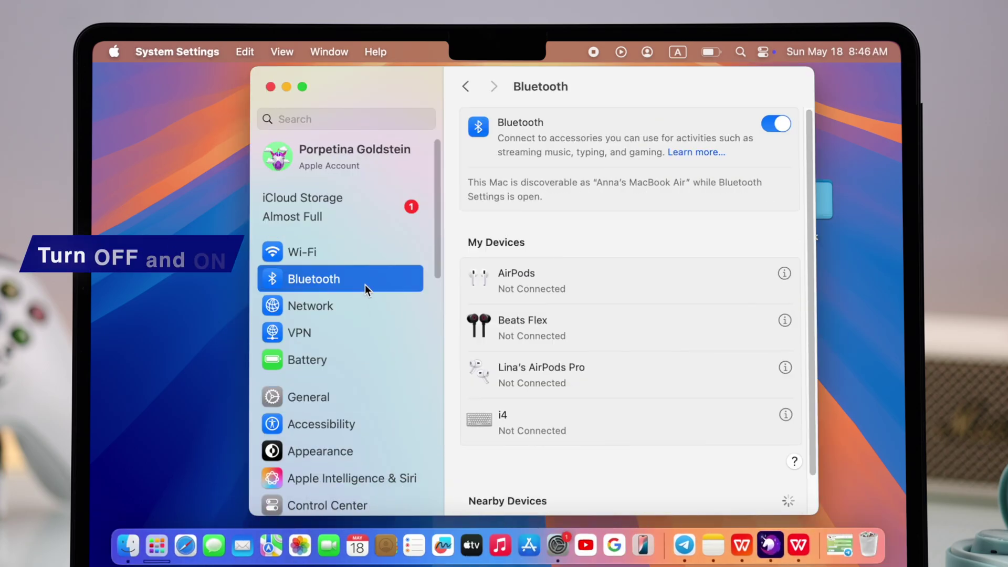
{"action": "left_click", "coordinate": [774, 125]}
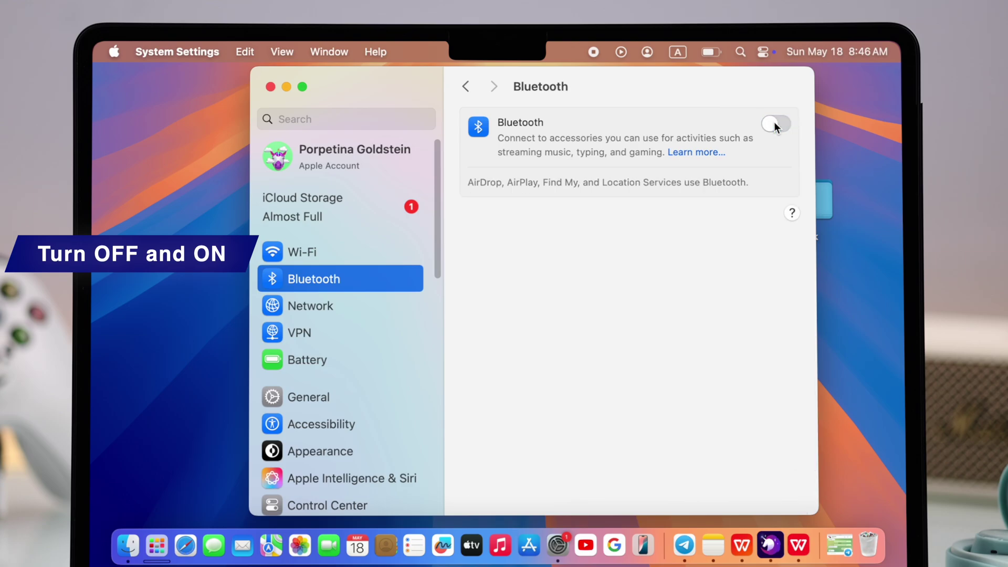
{"action": "left_click", "coordinate": [774, 125]}
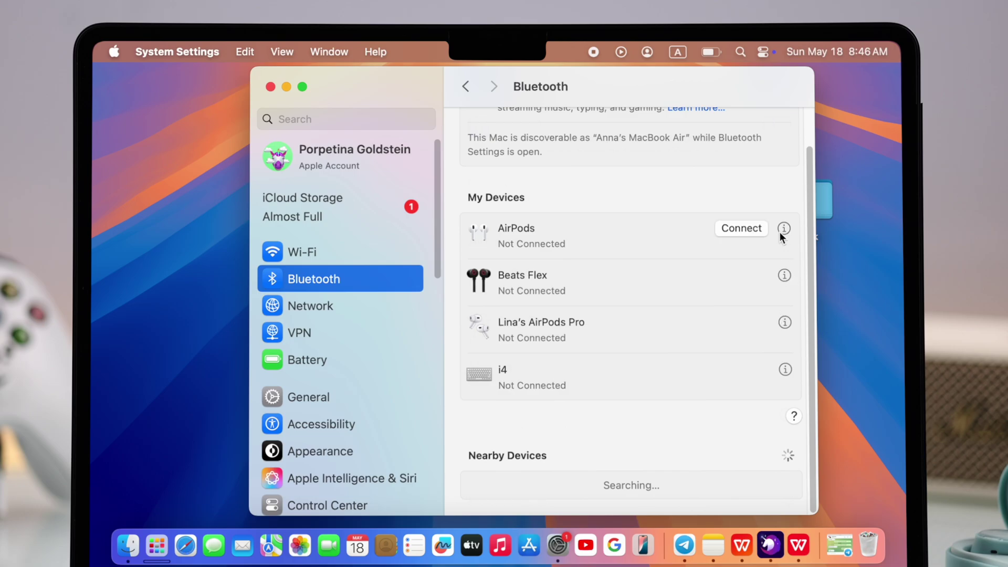
- Forget the AirPods and AirPods Pro, leaving only i4 in My Devices
{"action": "left_click", "coordinate": [780, 233]}
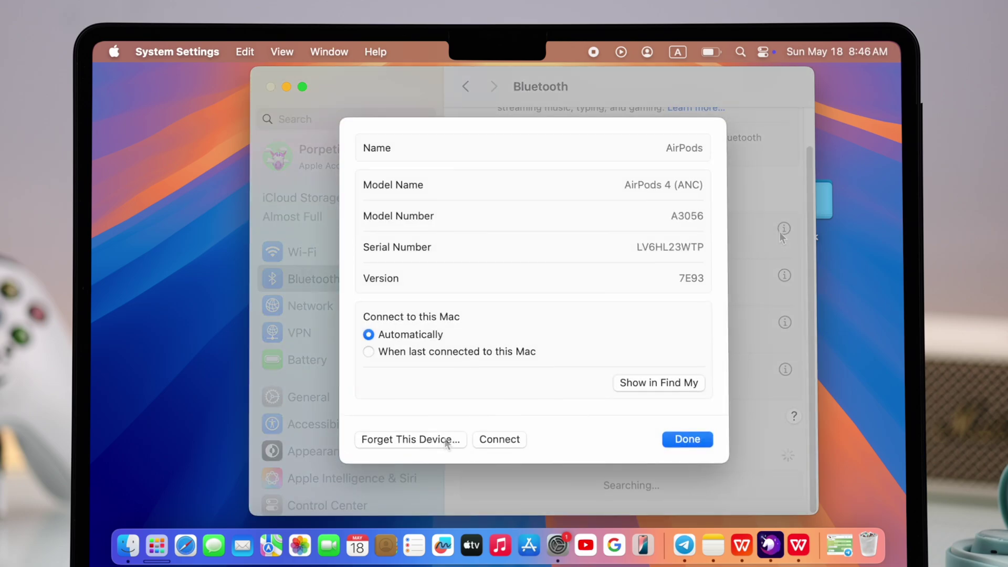
{"action": "left_click", "coordinate": [441, 443]}
{"action": "left_click", "coordinate": [560, 367]}
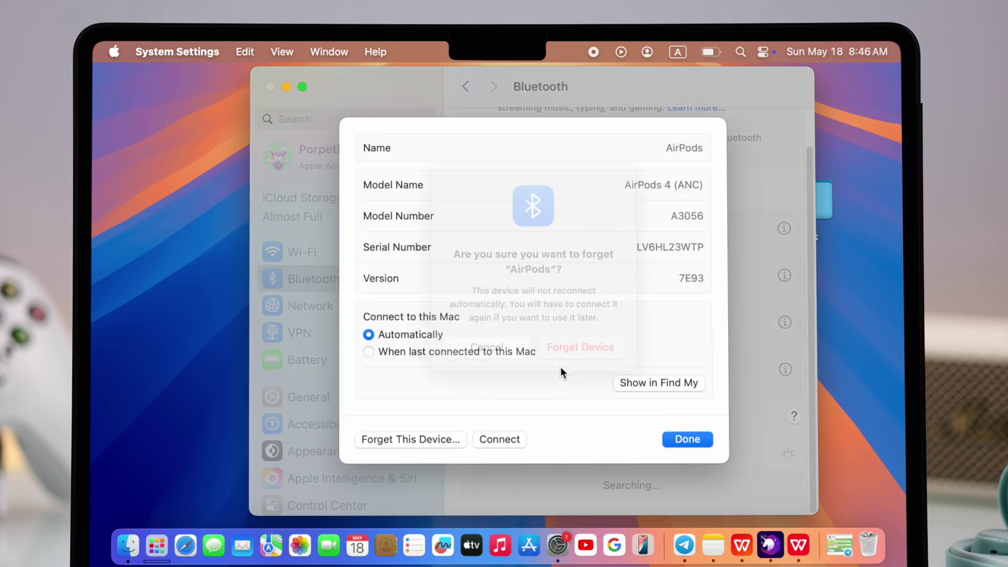
{"action": "left_click", "coordinate": [785, 320]}
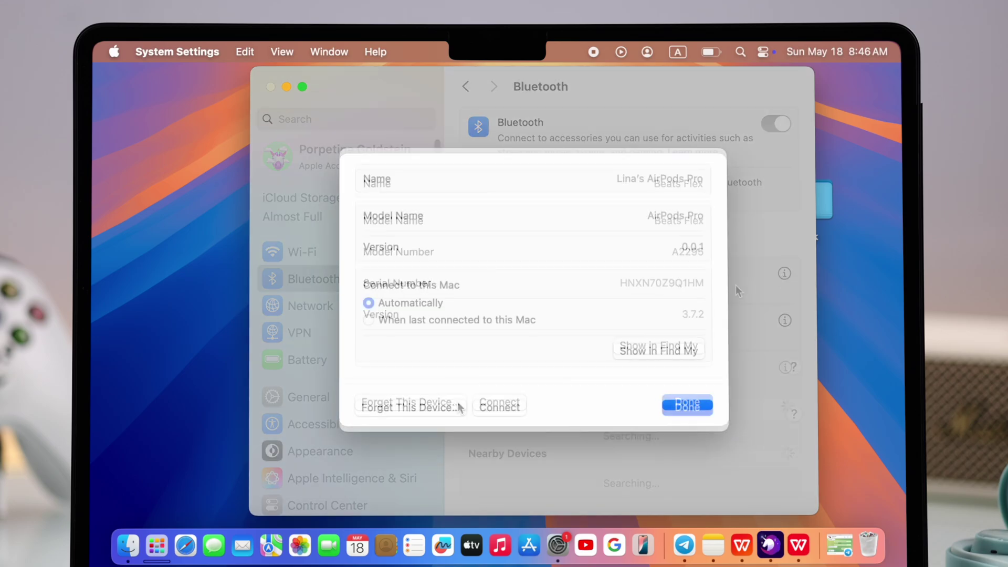
{"action": "left_click", "coordinate": [444, 408]}
{"action": "left_click", "coordinate": [564, 367]}
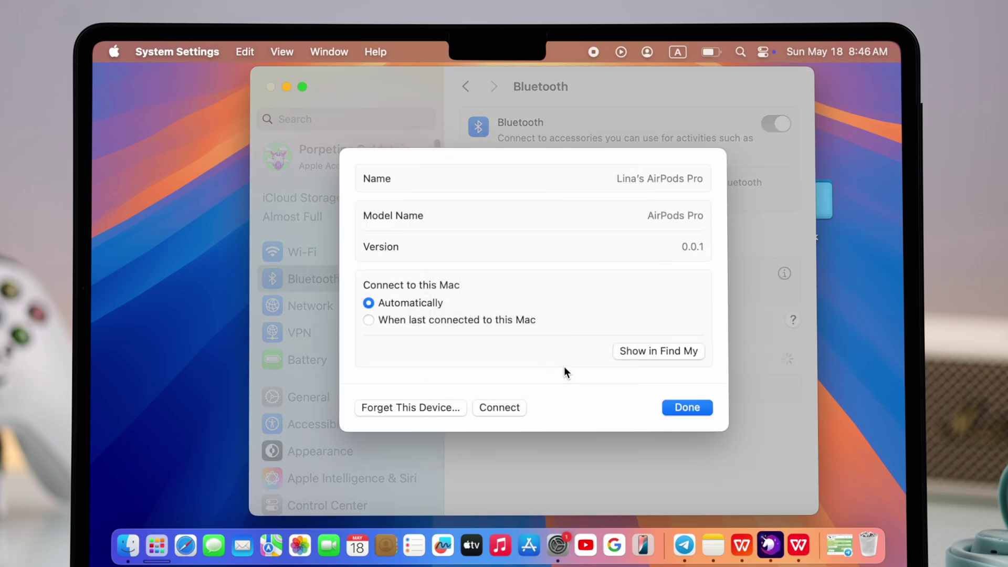
- Turn off Block all incoming connections in Firewall Options, then return to Bluetooth
{"action": "left_click", "coordinate": [314, 307]}
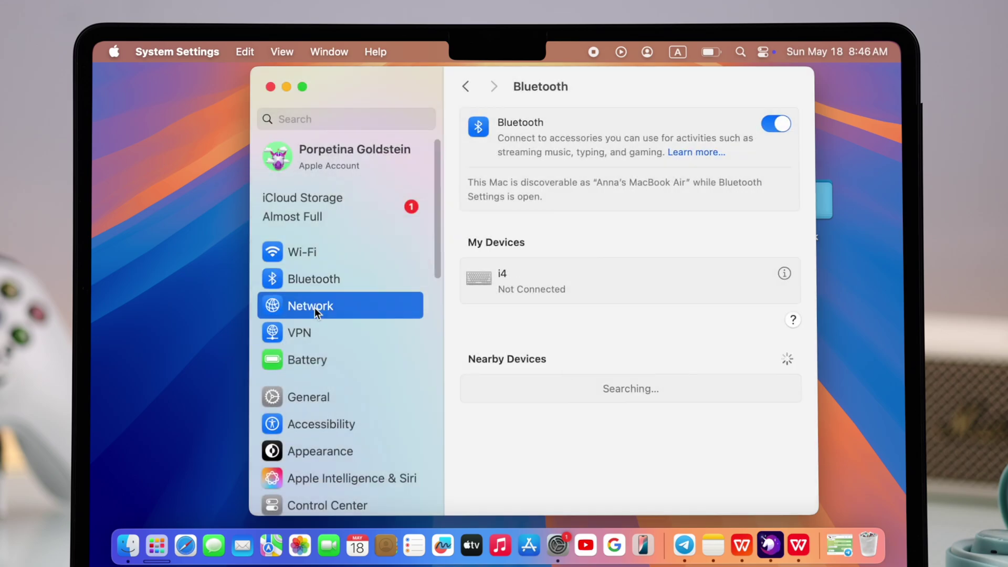
{"action": "left_click", "coordinate": [654, 218]}
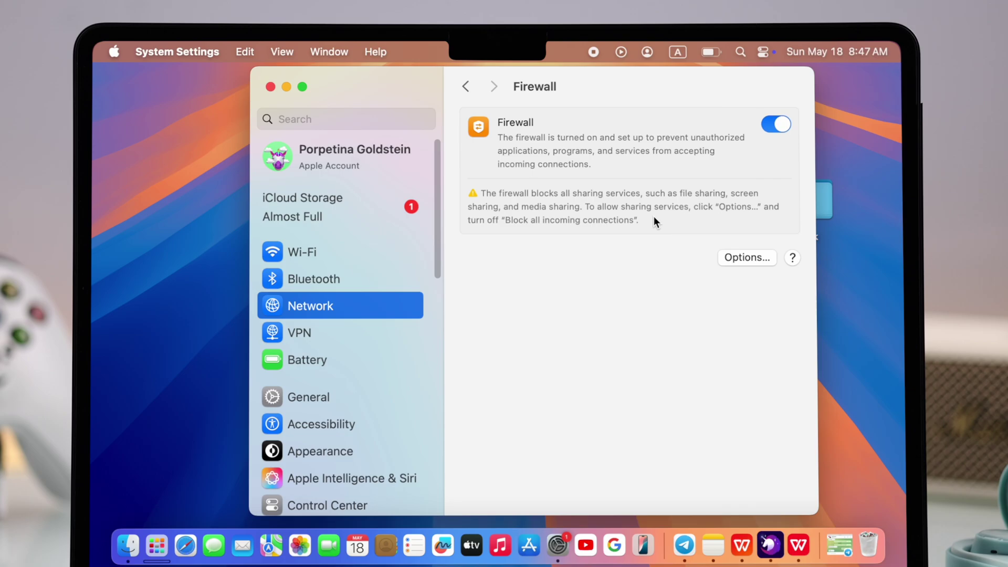
{"action": "left_click", "coordinate": [757, 252]}
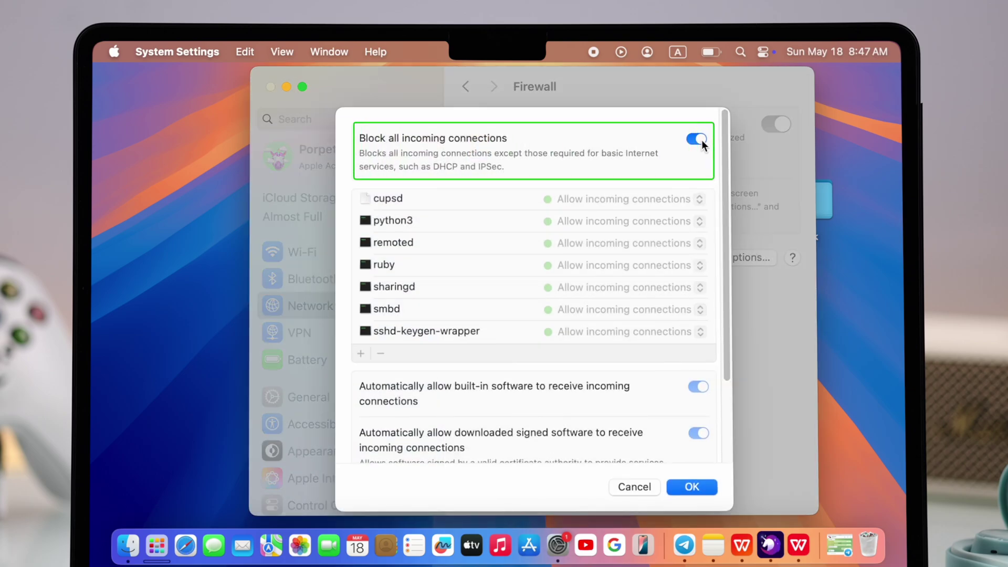
{"action": "left_click", "coordinate": [695, 139]}
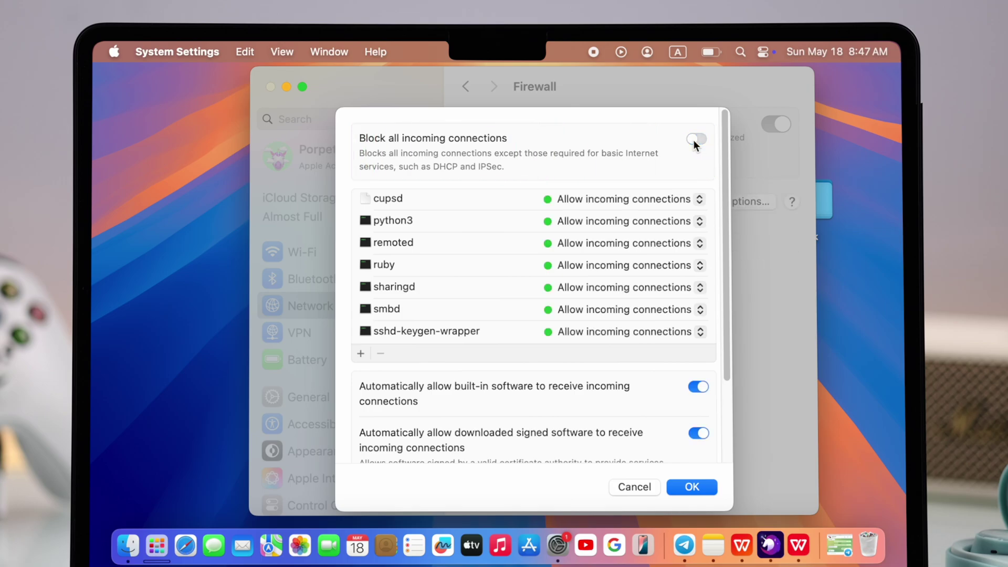
{"action": "left_click", "coordinate": [691, 488]}
{"action": "key", "text": "Up"}
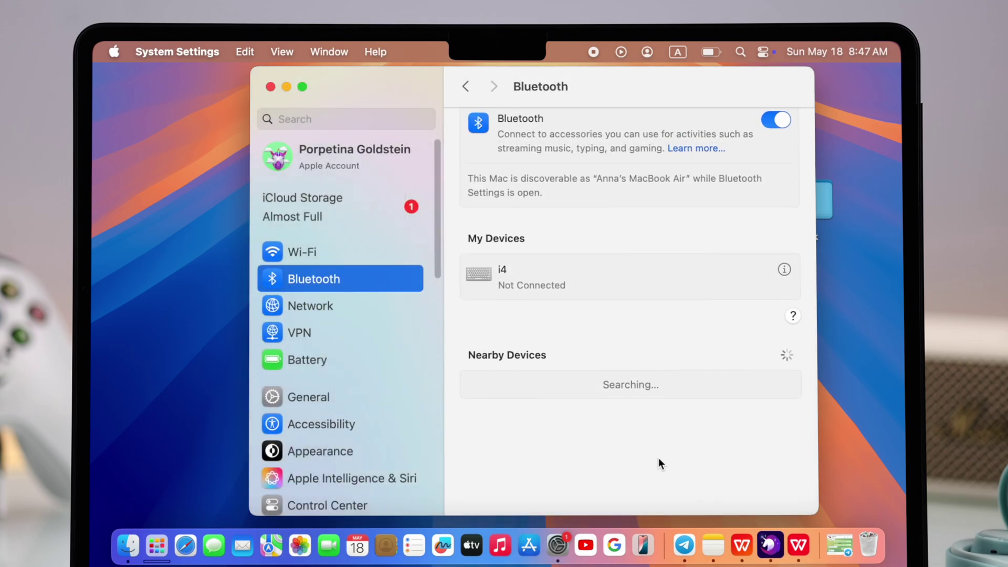
{"action": "scroll", "coordinate": [659, 459], "scroll_direction": "up", "scroll_amount": 1}
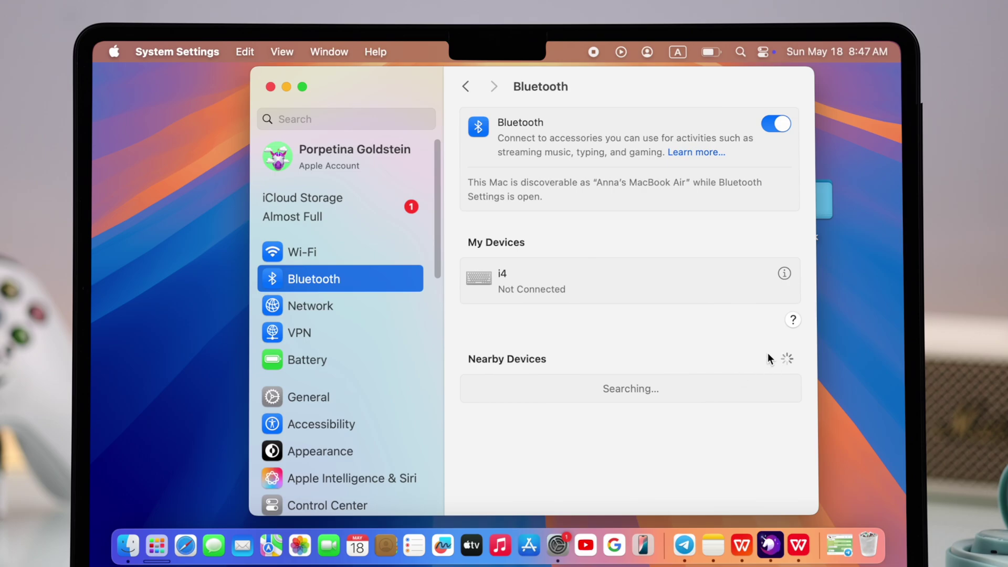
- Minimize System Settings and open Macintosh HD > Library > Preferences in Finder
{"action": "left_click", "coordinate": [287, 87]}
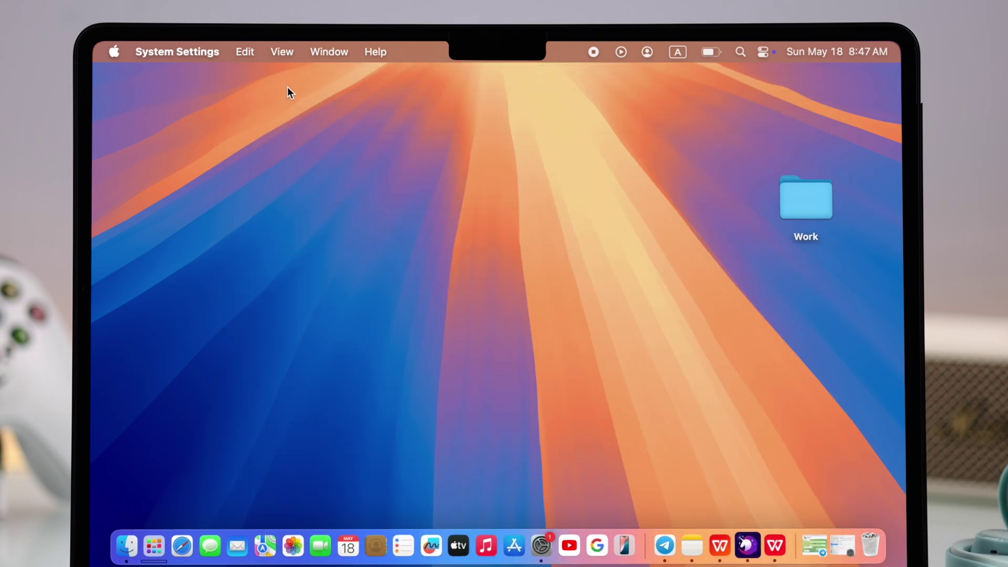
{"action": "left_click", "coordinate": [126, 542]}
{"action": "left_click", "coordinate": [298, 53]}
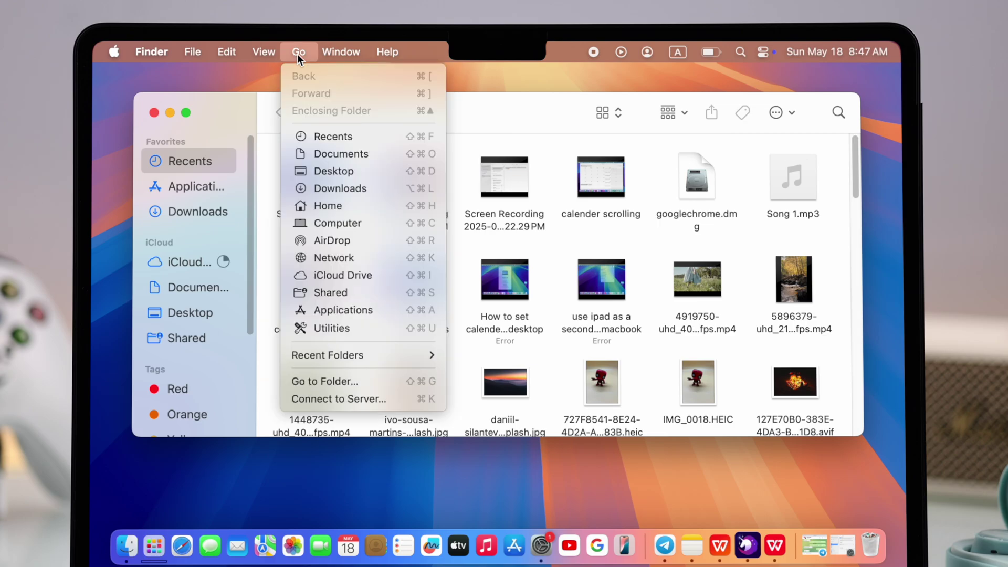
{"action": "left_click", "coordinate": [347, 222]}
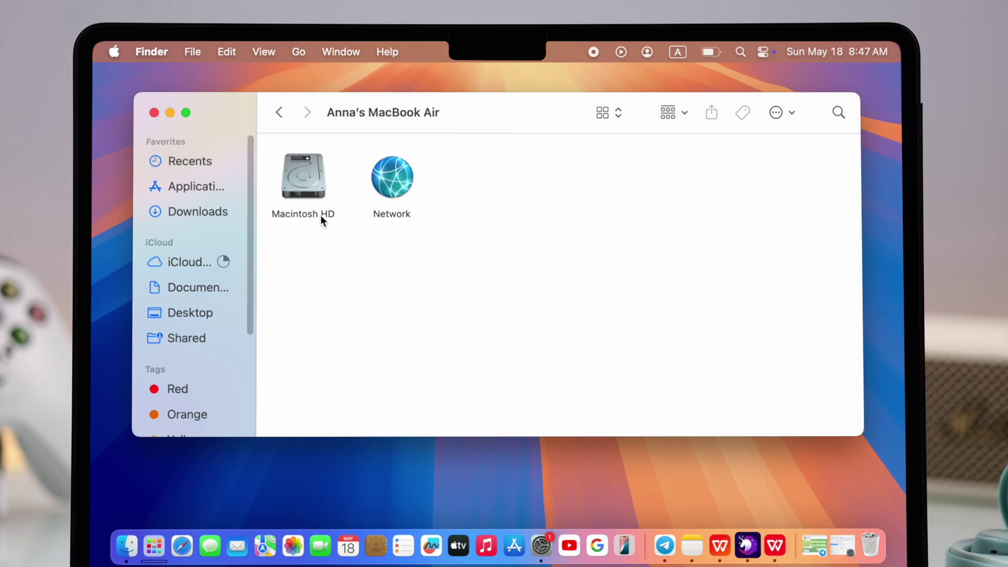
{"action": "double_click", "coordinate": [313, 191]}
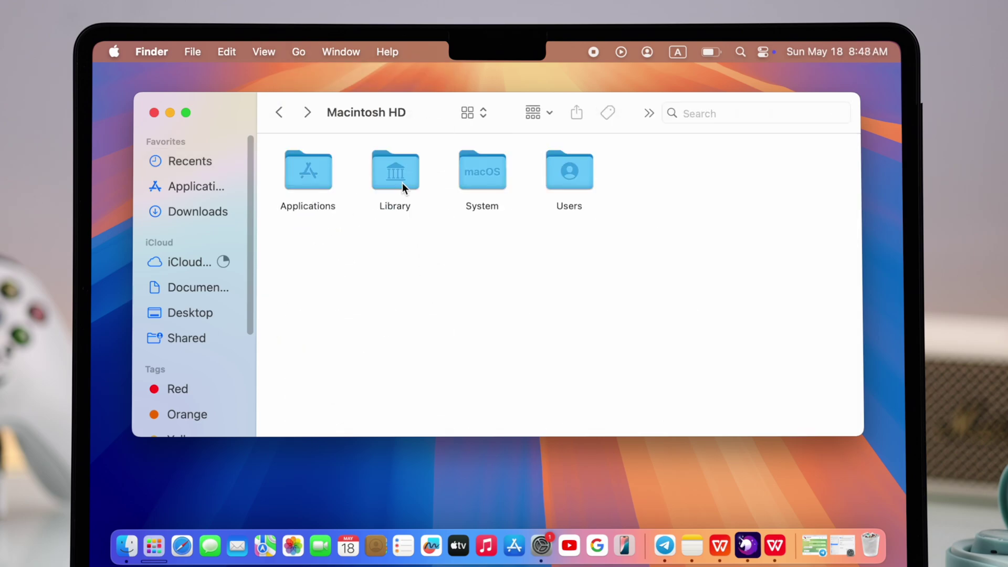
{"action": "double_click", "coordinate": [402, 183]}
{"action": "scroll", "coordinate": [634, 331], "scroll_direction": "down", "scroll_amount": 3}
{"action": "scroll", "coordinate": [634, 331], "scroll_direction": "down", "scroll_amount": 2}
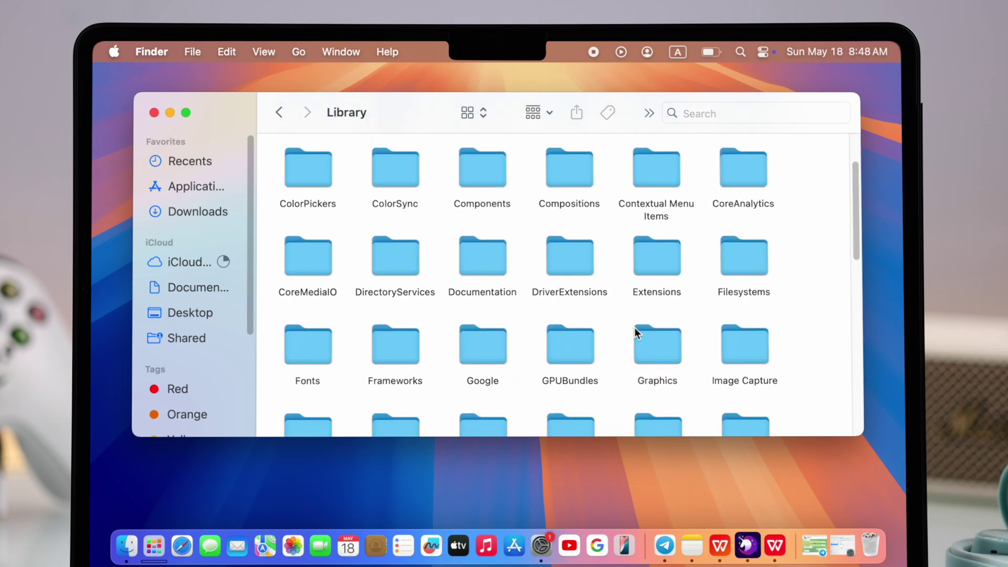
{"action": "scroll", "coordinate": [634, 330], "scroll_direction": "down", "scroll_amount": 2}
{"action": "scroll", "coordinate": [635, 331], "scroll_direction": "down", "scroll_amount": 5}
{"action": "double_click", "coordinate": [484, 231]}
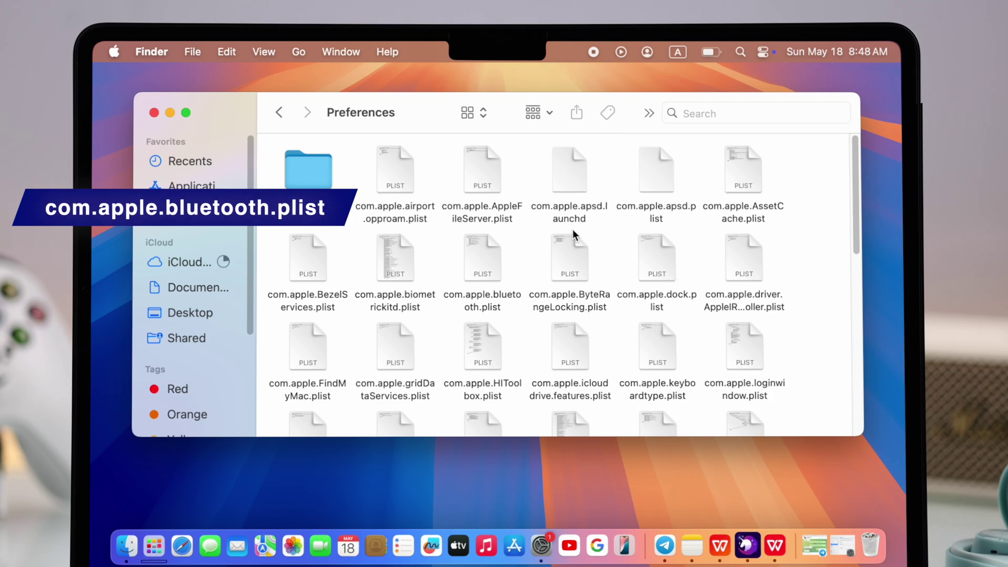
{"action": "scroll", "coordinate": [585, 278], "scroll_direction": "down", "scroll_amount": 1}
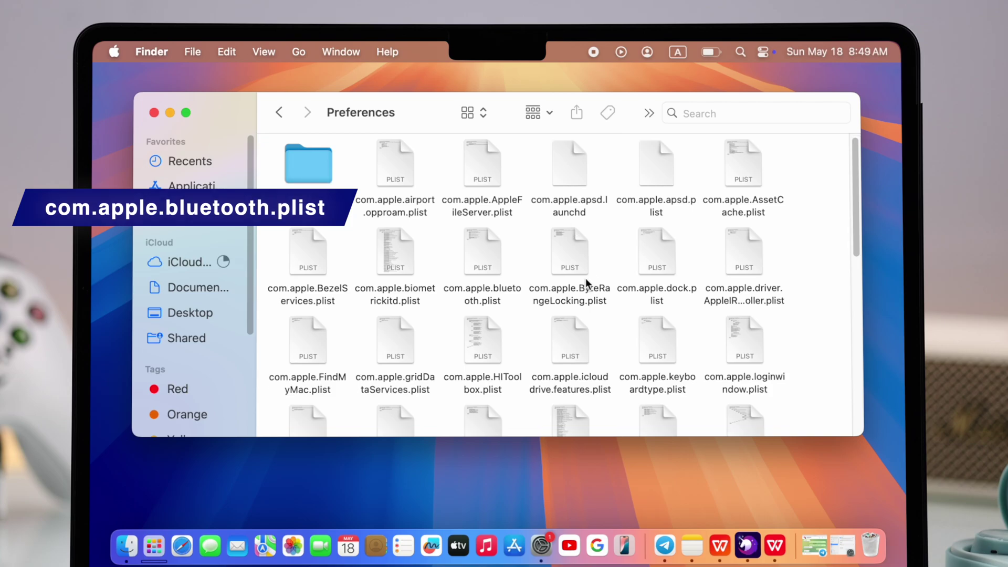
- Move com.apple.bluetooth.plist from Preferences to the Trash
{"action": "left_click", "coordinate": [486, 289]}
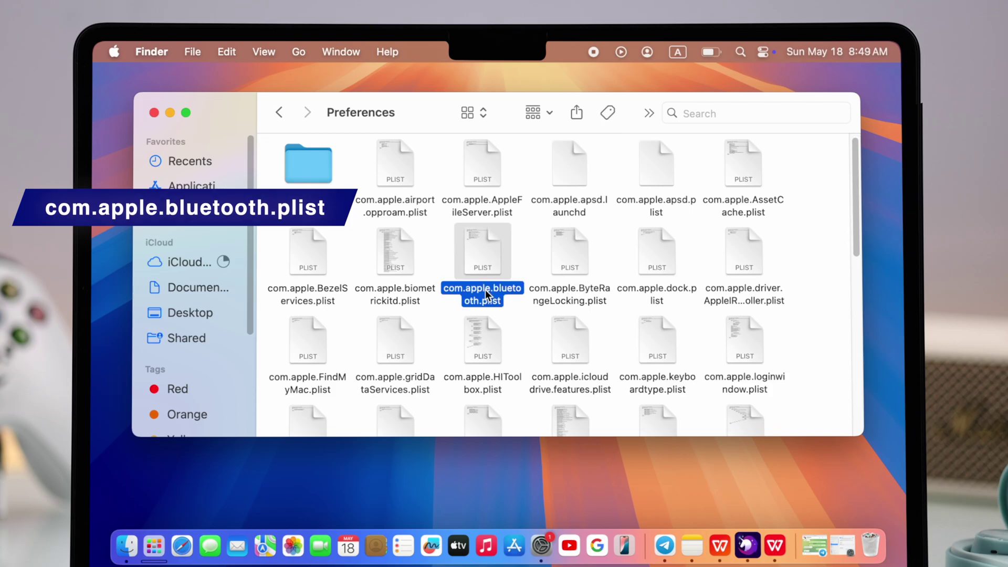
{"action": "right_click", "coordinate": [485, 289]}
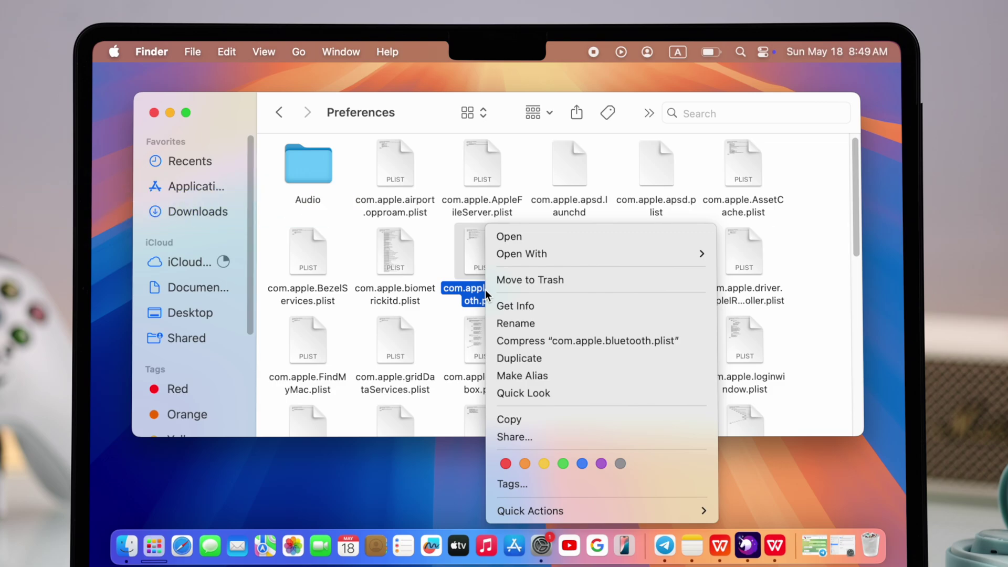
{"action": "left_click", "coordinate": [509, 280]}
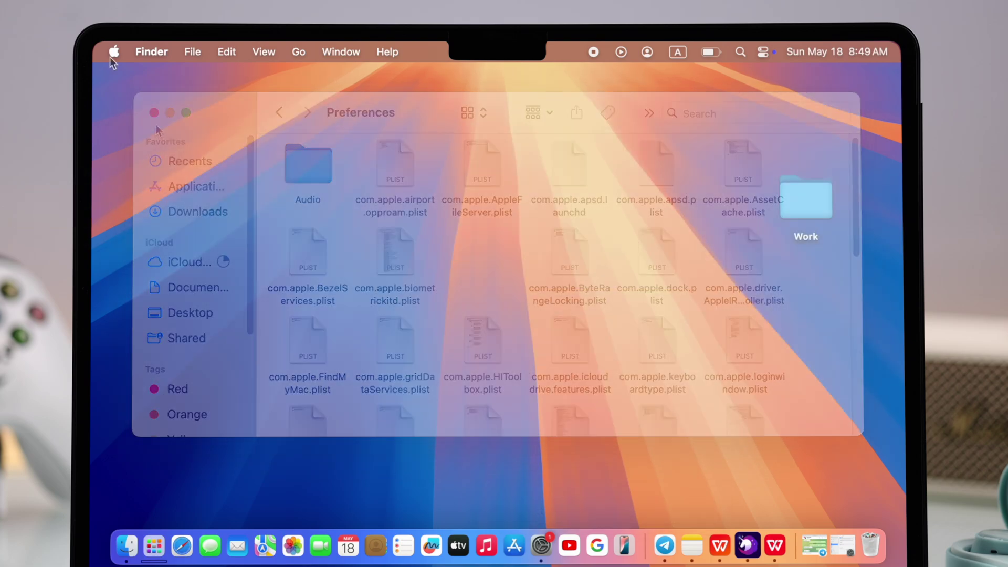
{"action": "left_click", "coordinate": [113, 52]}
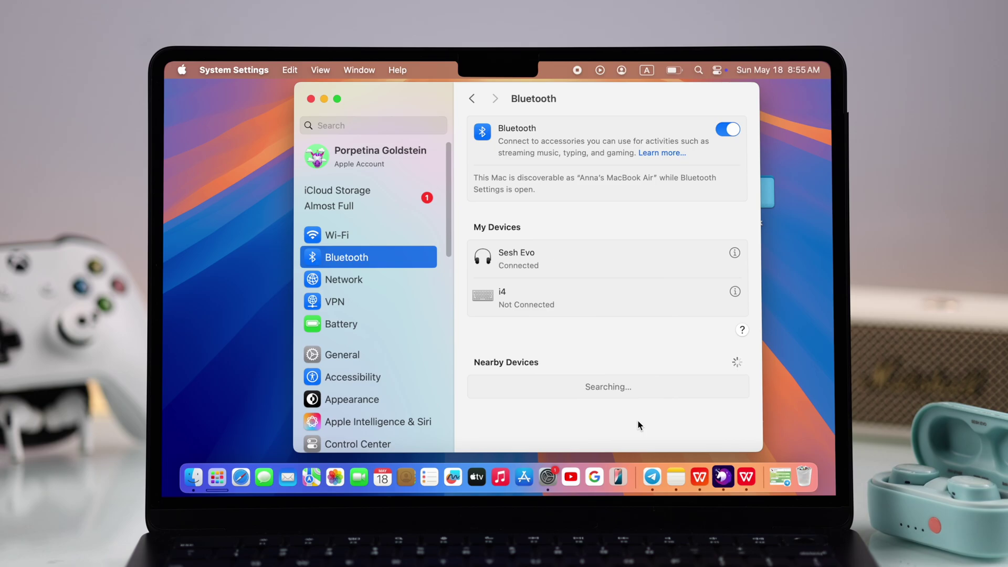
- Forget the Sesh Evo headset from its device details and confirm Forget Device
{"action": "left_click", "coordinate": [735, 253]}
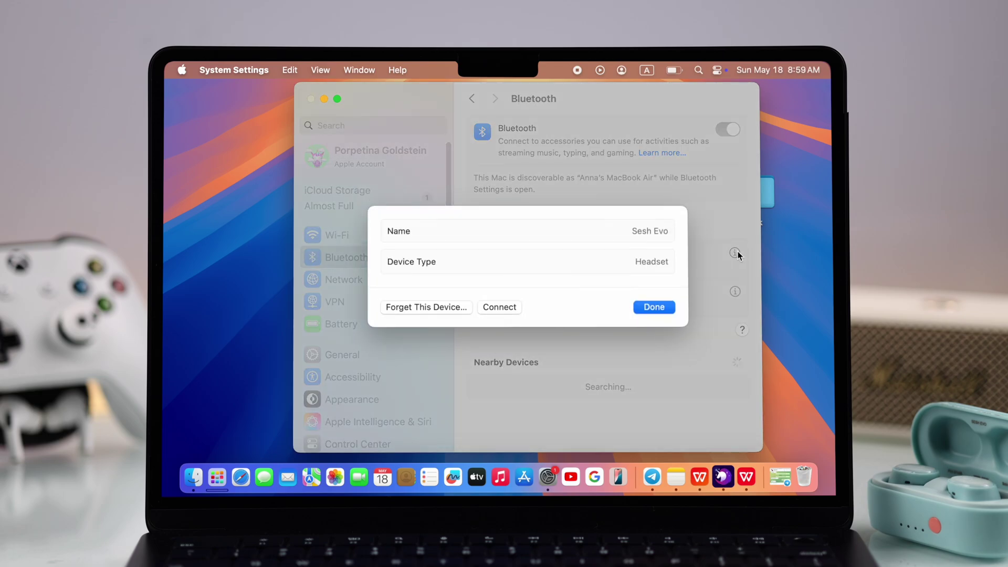
{"action": "left_click", "coordinate": [423, 311]}
{"action": "left_click", "coordinate": [568, 333]}
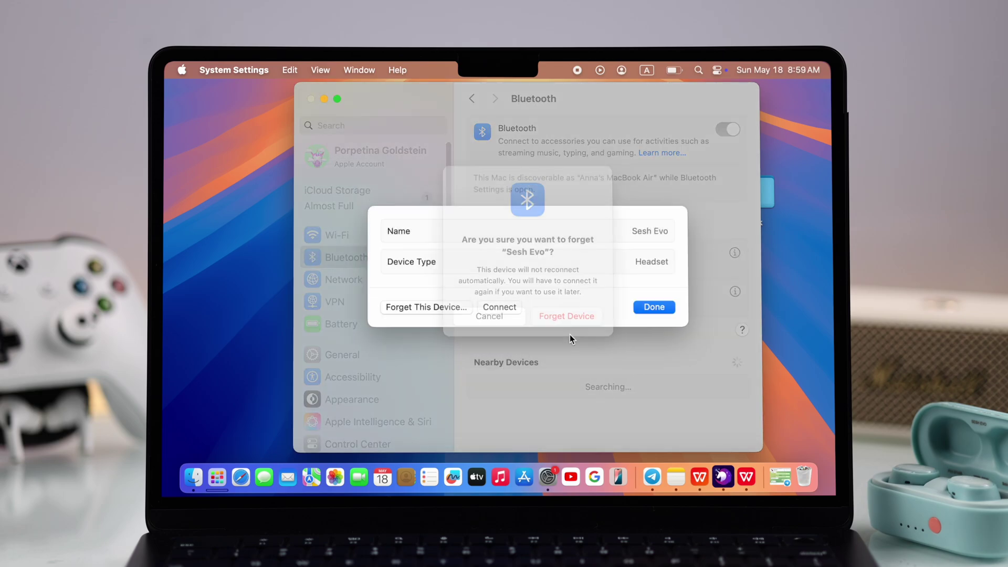